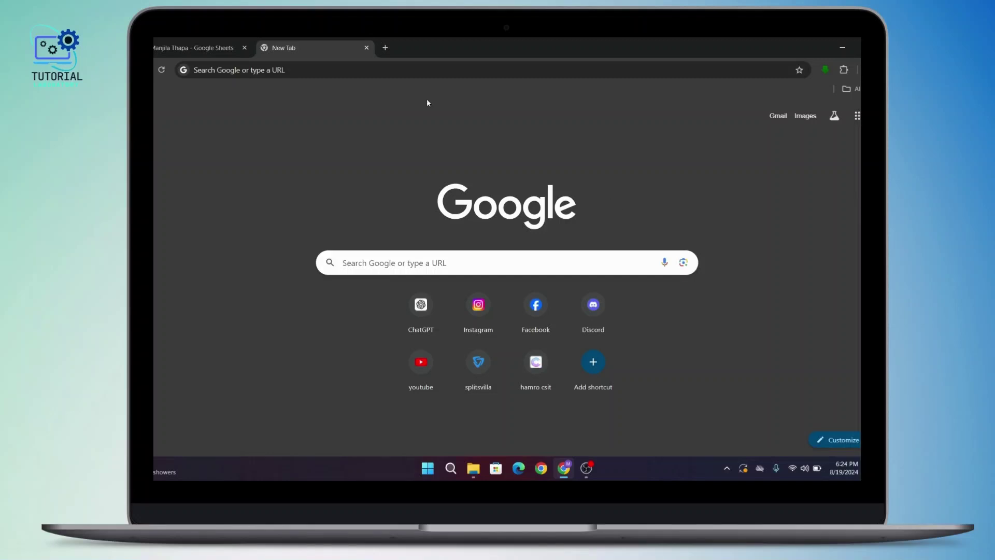
- Search Google for 'saraswat bank login' from the Chrome address bar
{"action": "left_click", "coordinate": [259, 72]}
{"action": "type", "text": "santanderbank.com"}
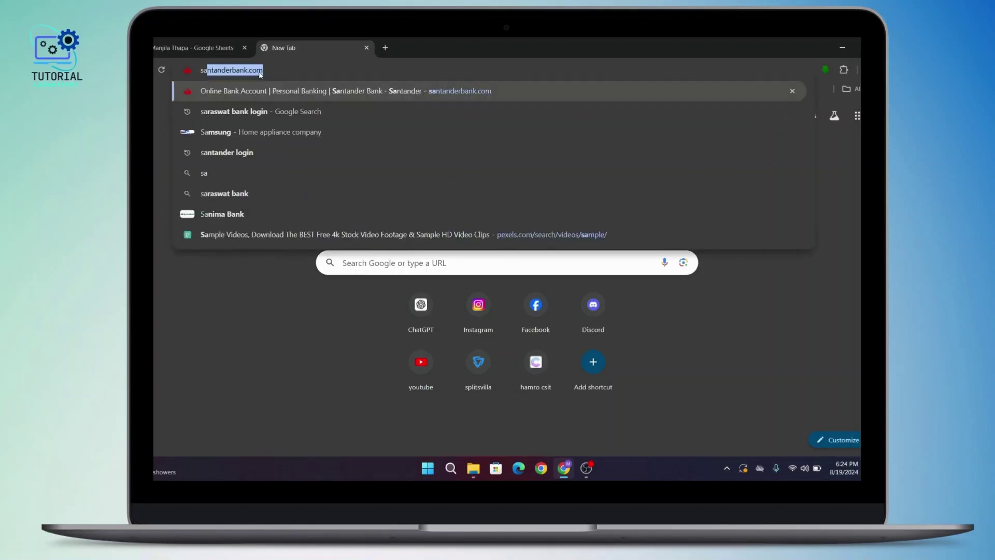
{"action": "left_click", "coordinate": [234, 112]}
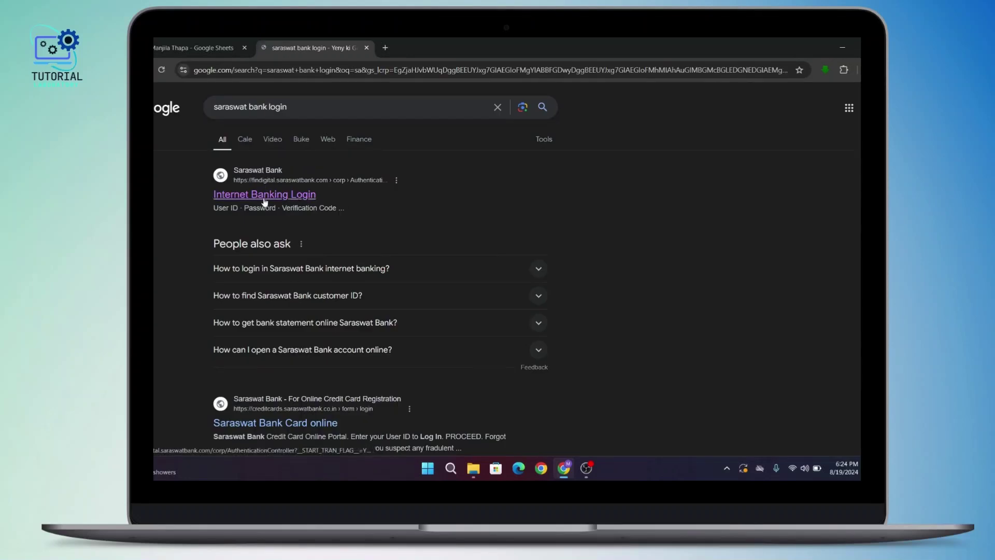
- Open the Saraswat Bank Internet Banking Login result and enter the user ID
{"action": "left_click", "coordinate": [268, 196]}
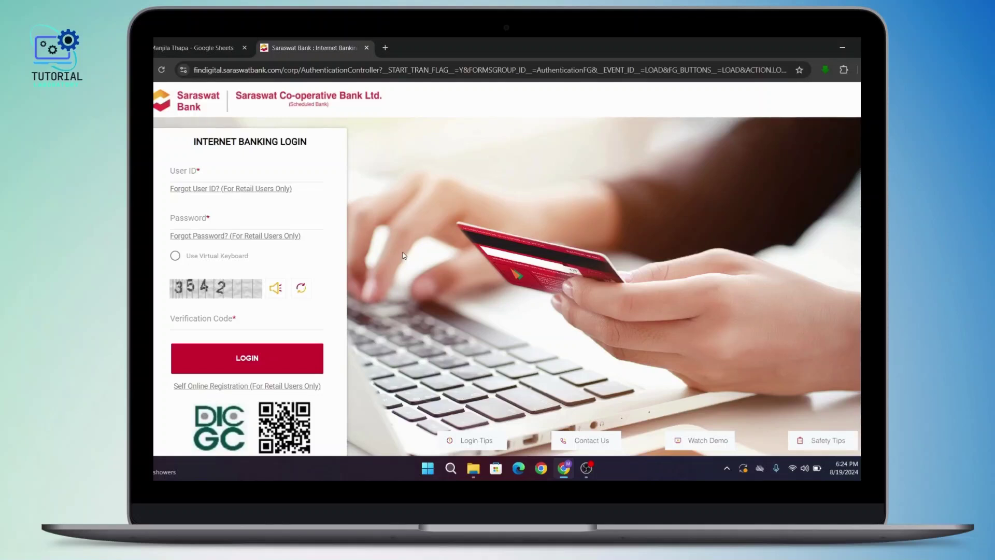
{"action": "left_click", "coordinate": [198, 175]}
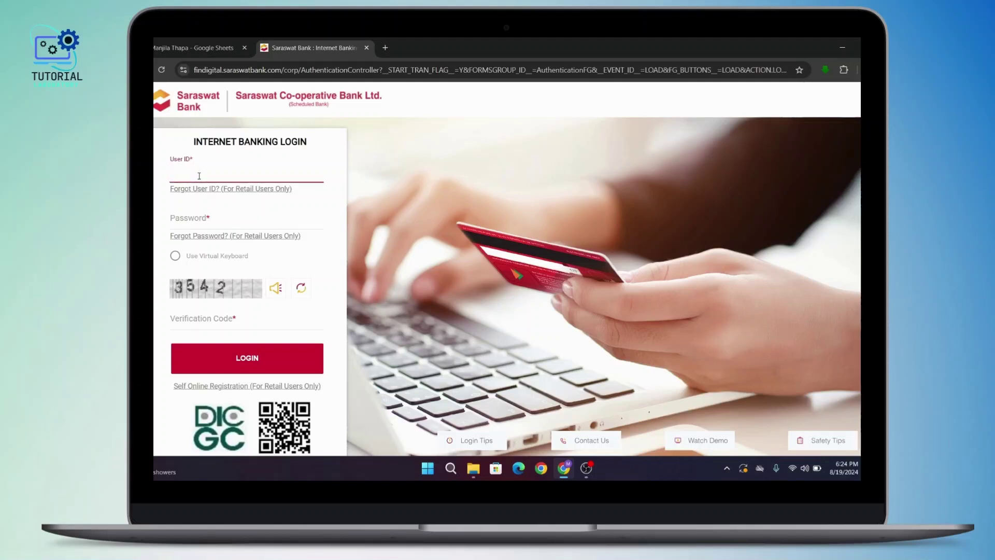
{"action": "type", "text": "kate01"}
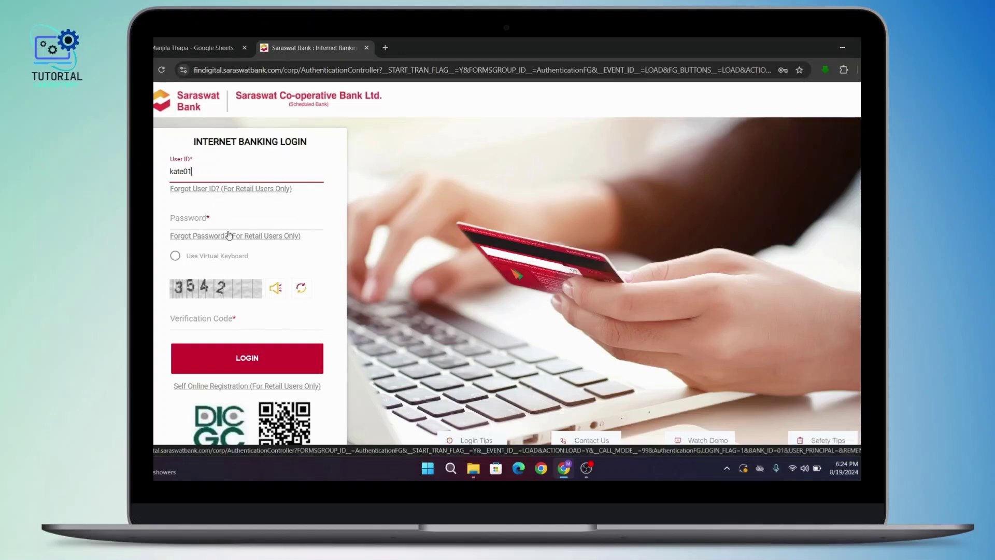
- Type the password in the Password field and dismiss Chrome's saved-password suggestions
{"action": "left_click", "coordinate": [211, 219]}
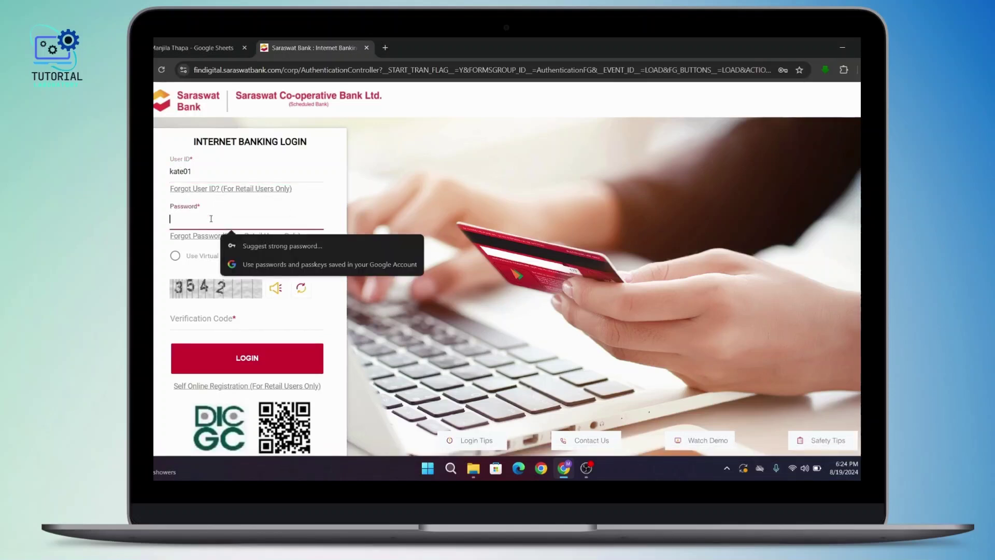
{"action": "type", "text": "•••••"}
{"action": "type", "text": "•"}
{"action": "key", "text": "Tab"}
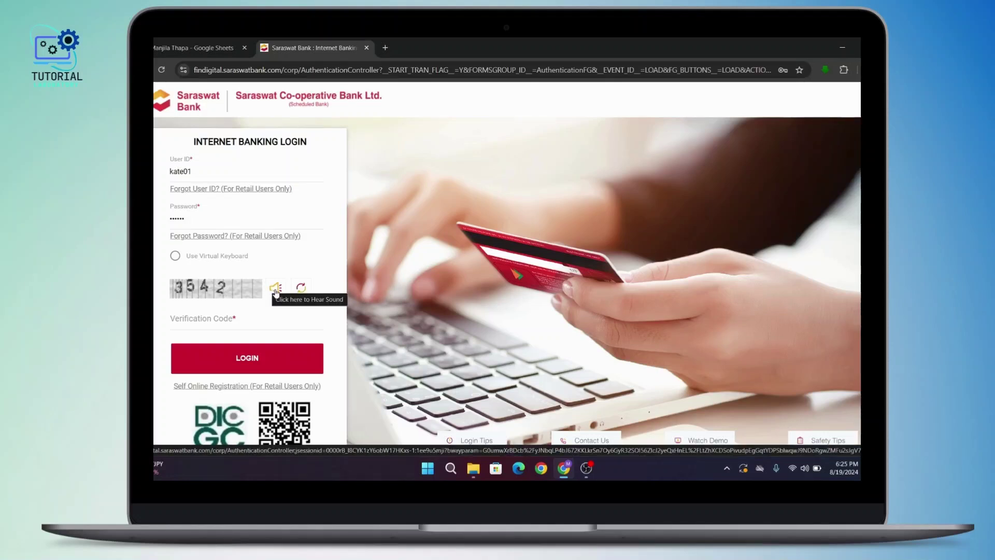
- Start entering the captcha code 3542 in the Verification Code field
{"action": "left_click", "coordinate": [219, 321]}
{"action": "type", "text": "3"}
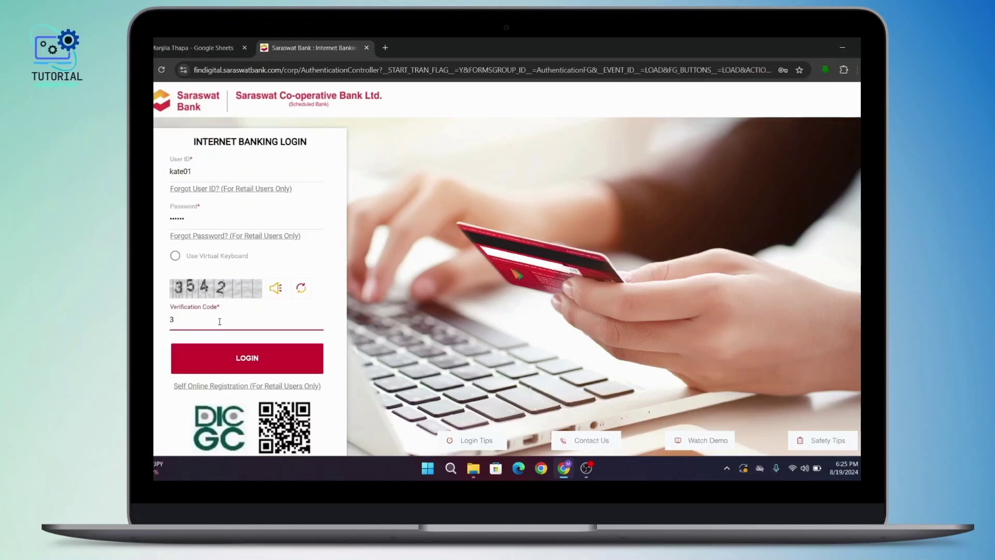
{"action": "type", "text": "542"}
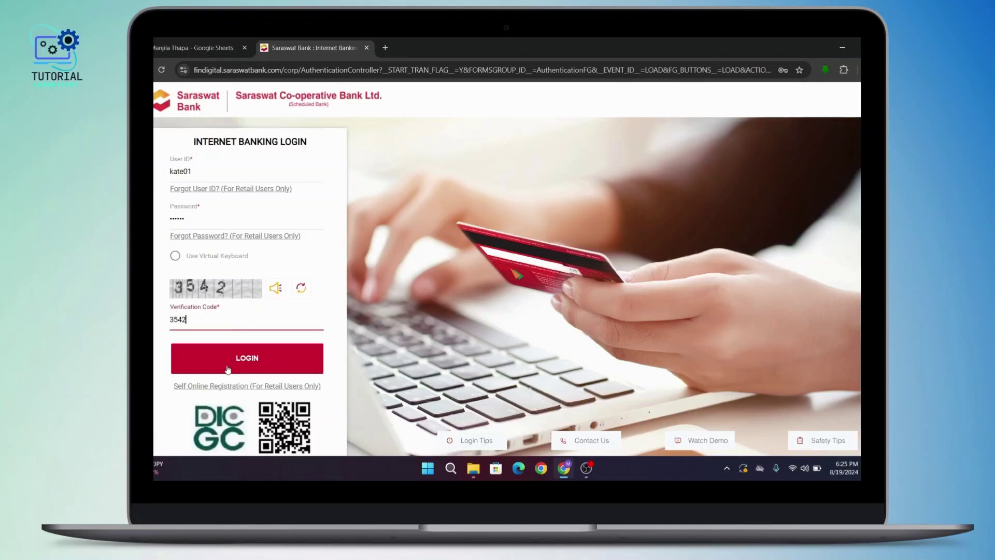